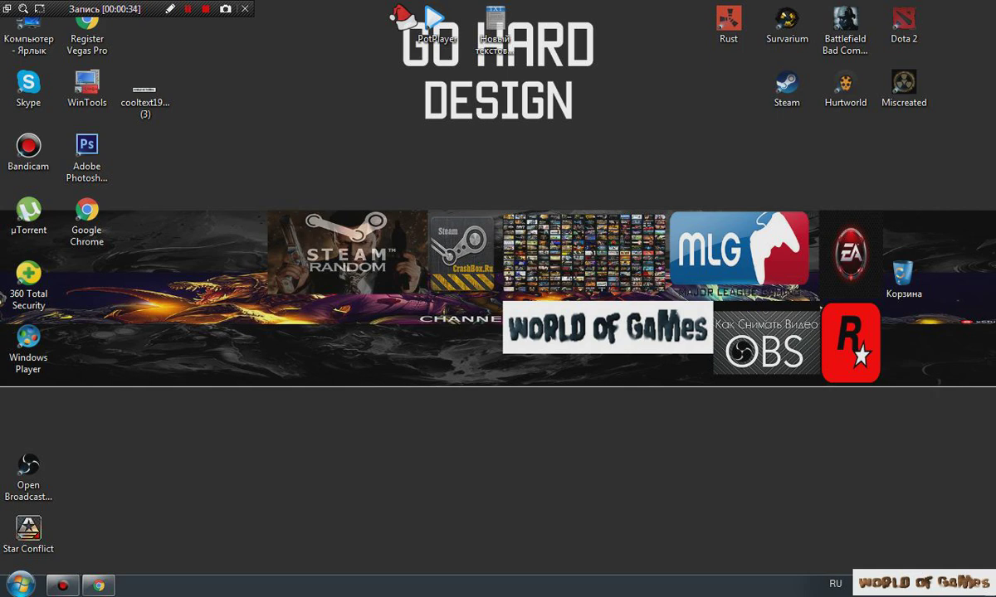
# Switch to Chrome, translate the Even Balance home page into Russian and look over its contents
pyautogui.click(99, 585)
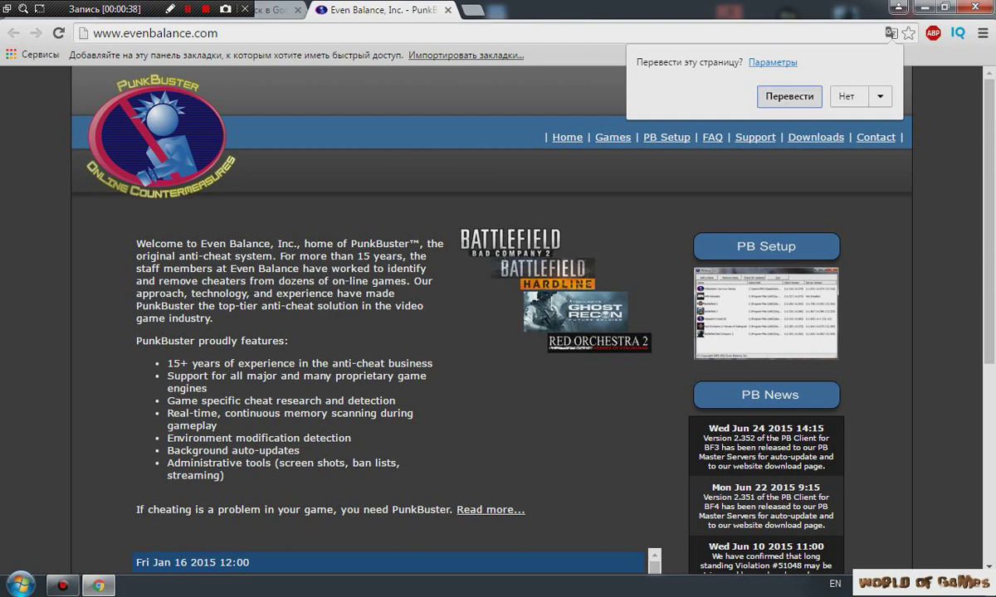
pyautogui.click(788, 96)
pyautogui.click(987, 166)
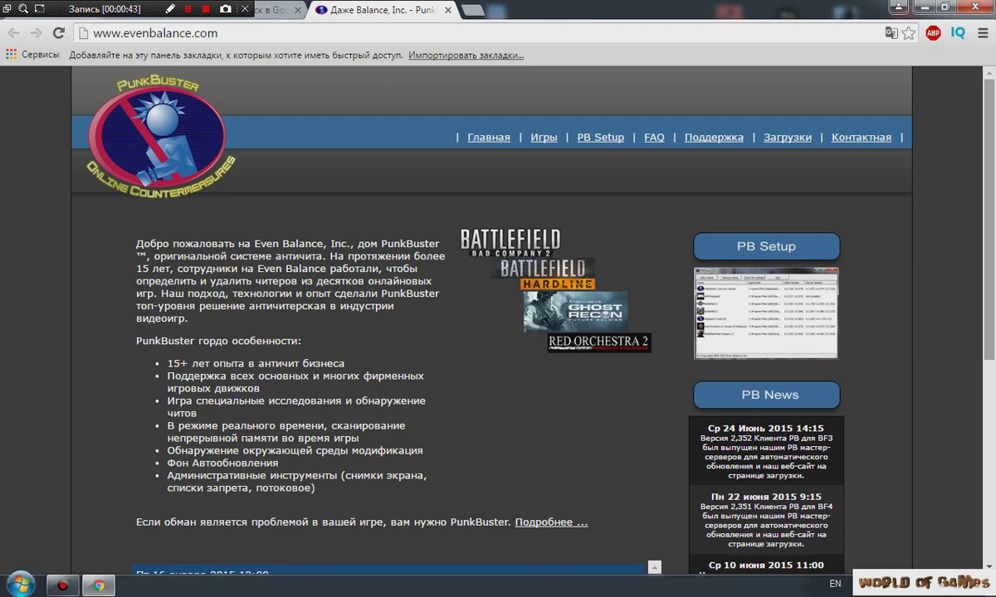
pyautogui.scroll(-1, 498, 307)
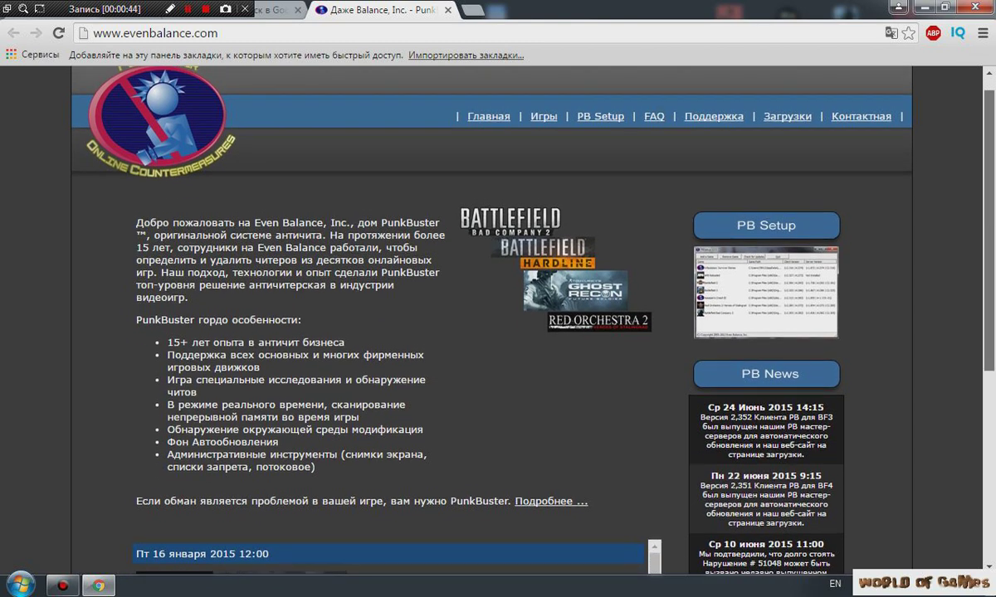
pyautogui.scroll(1, 498, 307)
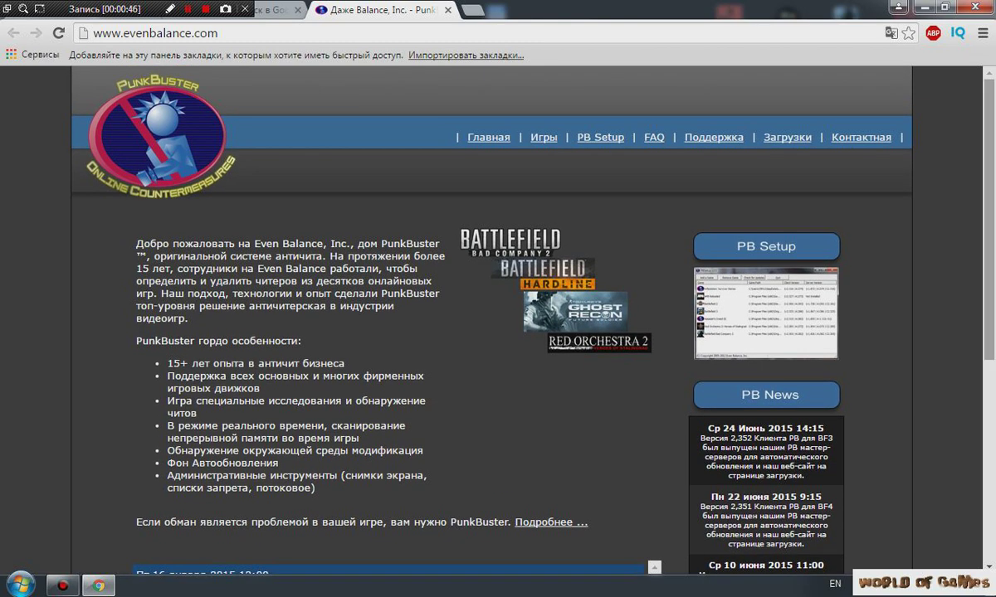
pyautogui.scroll(-2, 498, 307)
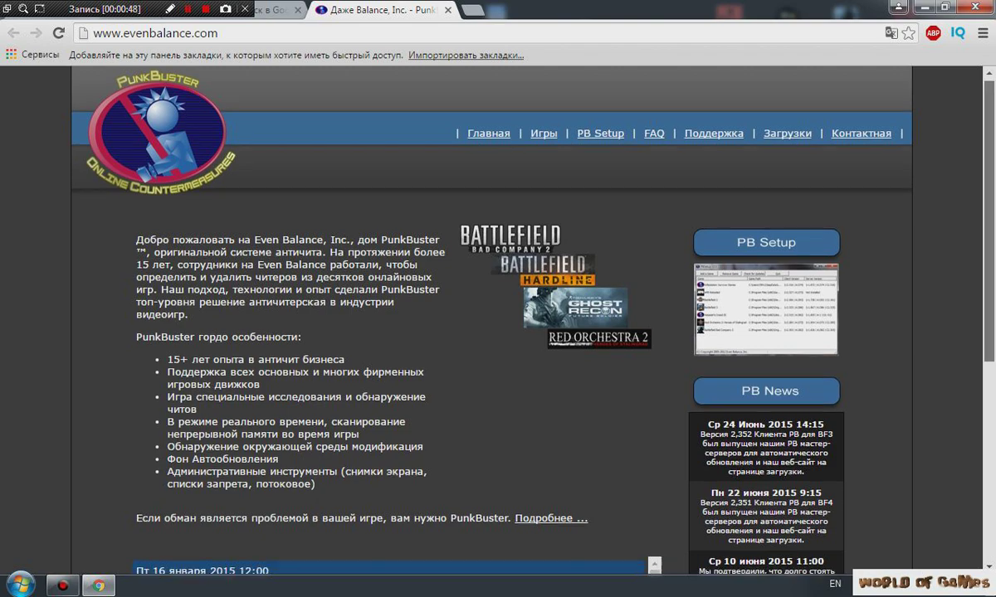
pyautogui.scroll(2, 498, 307)
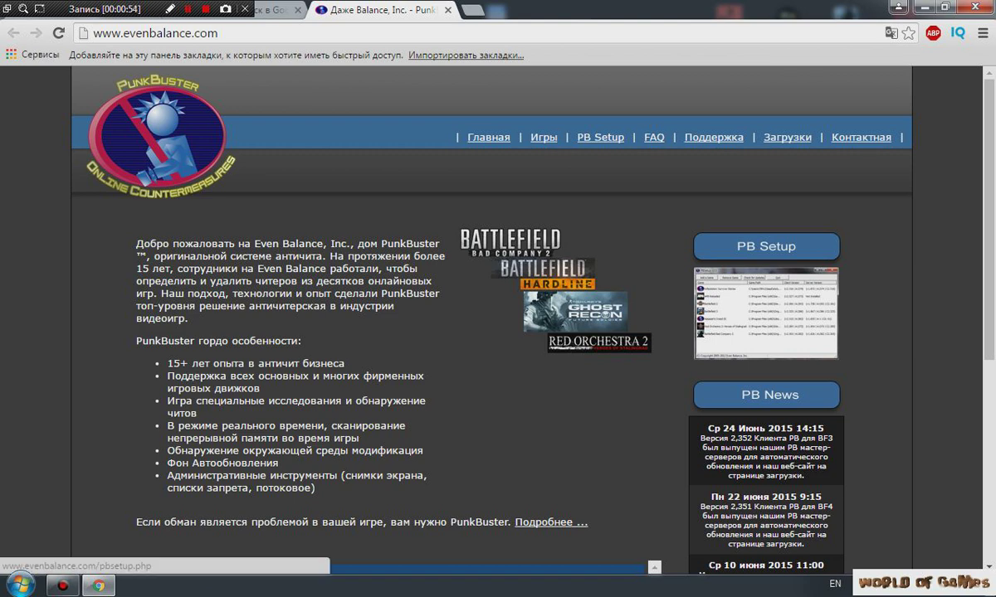
# Open the site's PB Setup page and download the PBSetup version for all Windows games
pyautogui.click(600, 137)
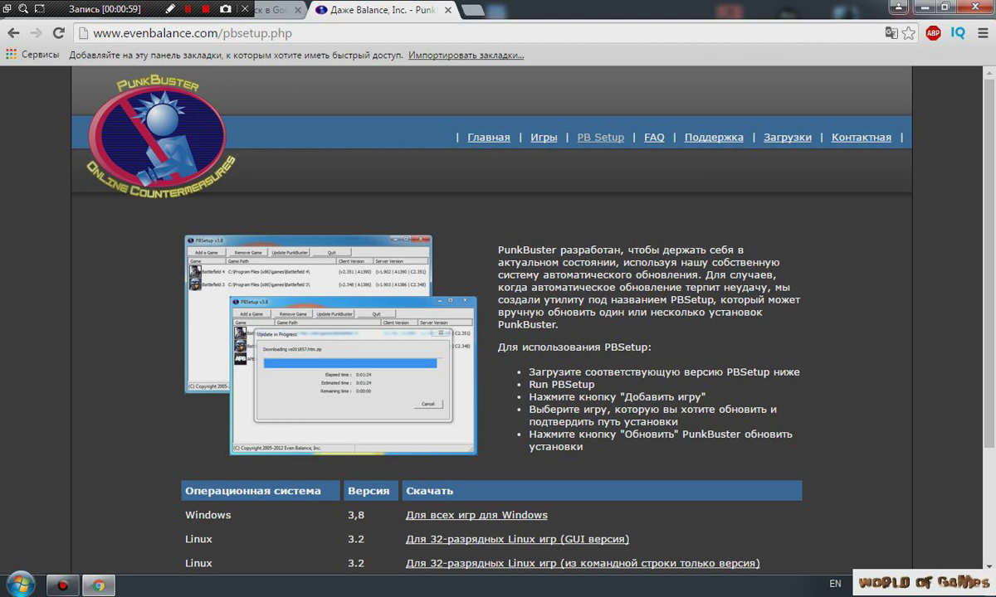
pyautogui.scroll(-3, 498, 316)
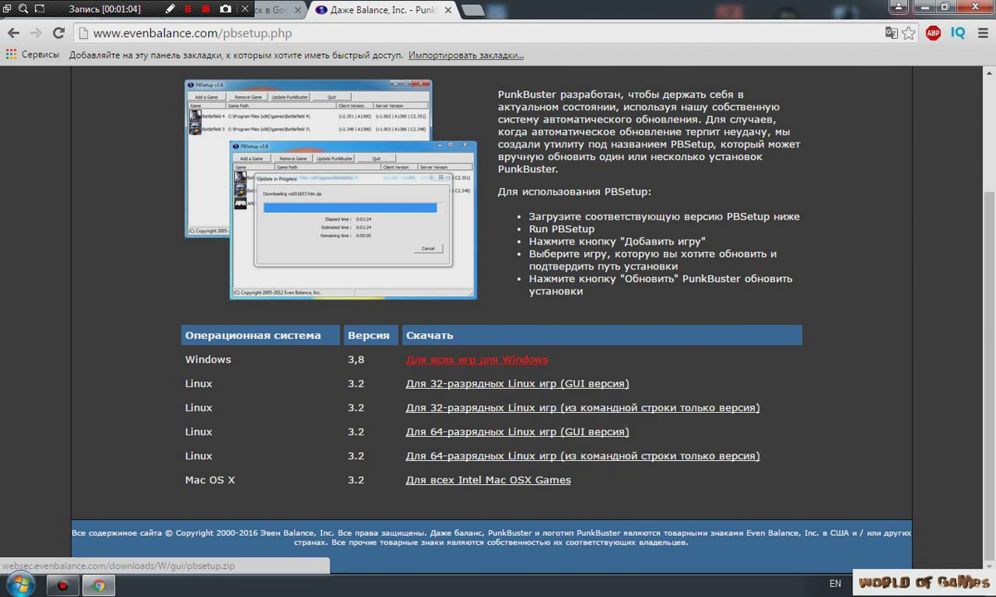
pyautogui.click(478, 359)
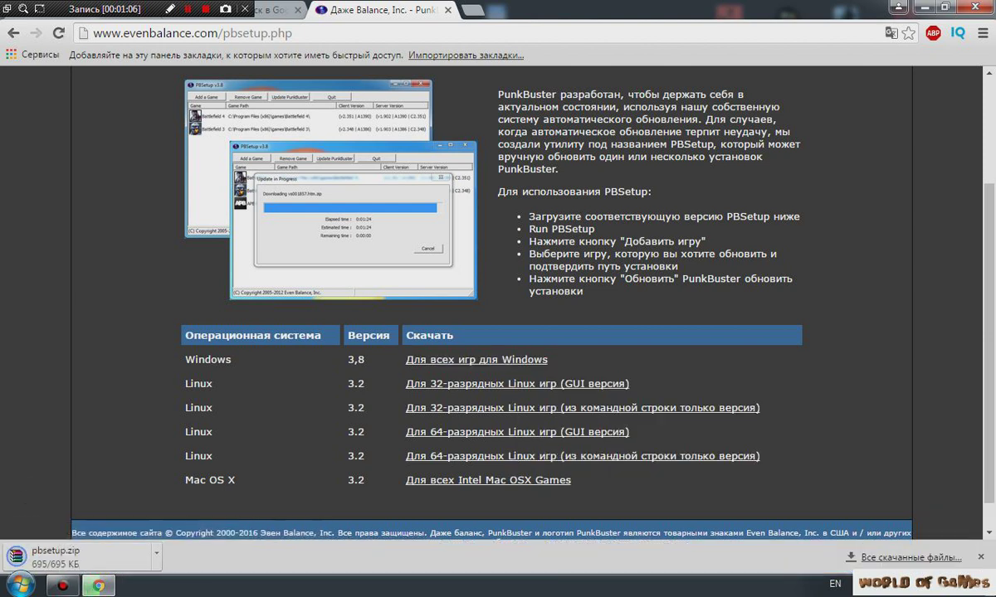
# Open the downloaded pbsetup.zip in WinRAR and extract it to the desktop
pyautogui.click(75, 557)
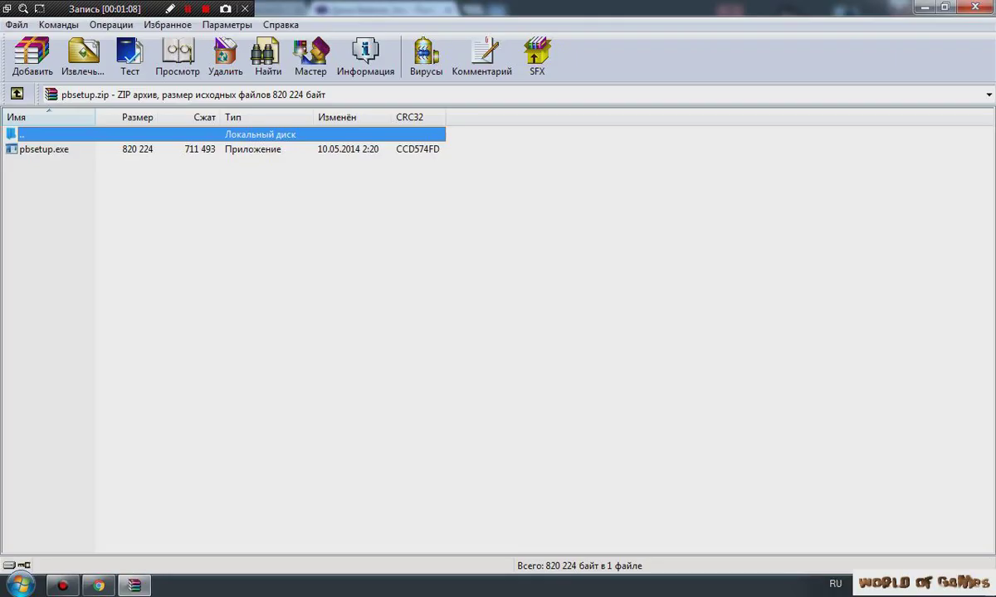
pyautogui.click(83, 56)
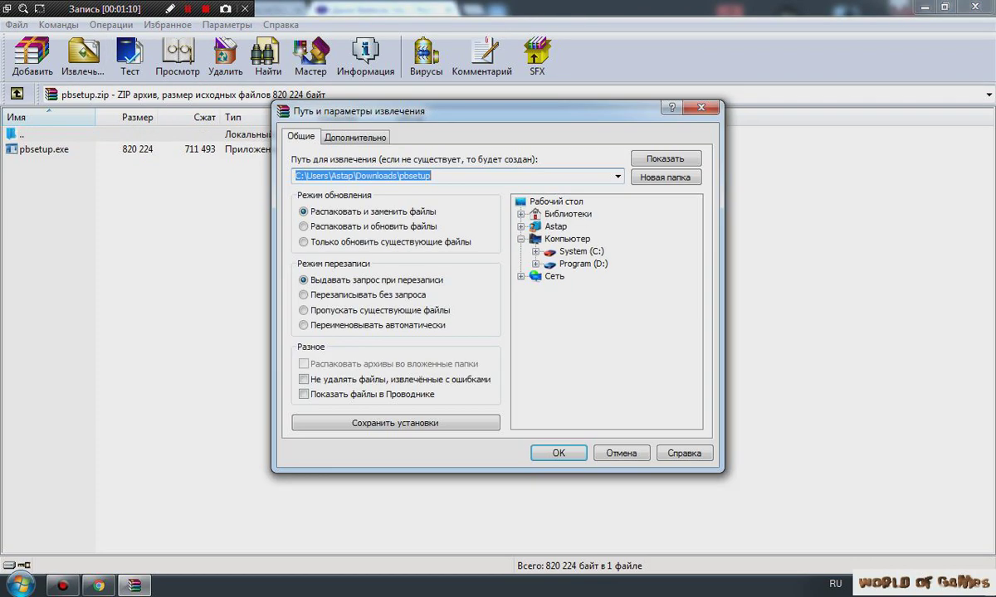
pyautogui.click(556, 201)
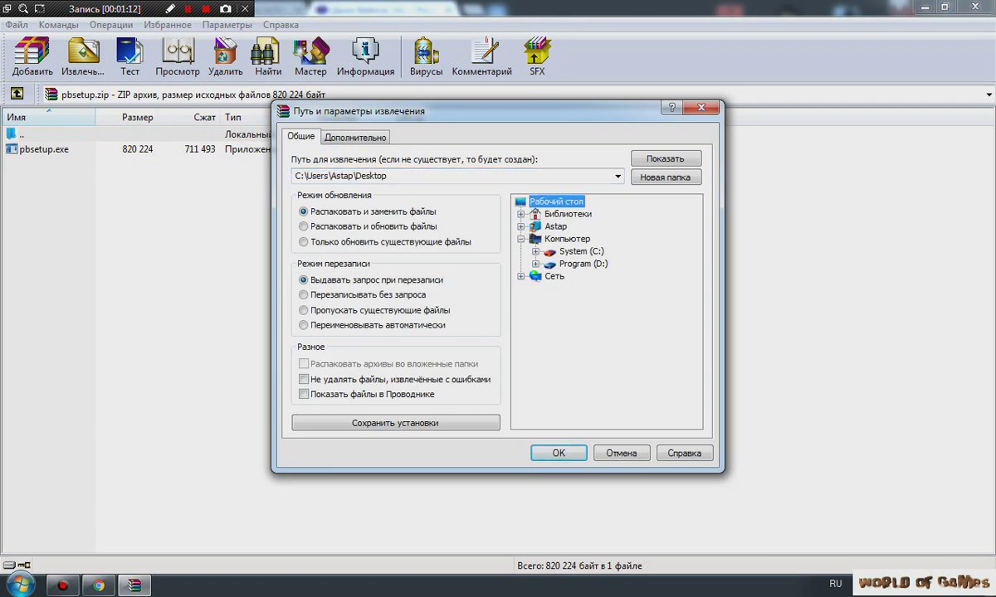
pyautogui.click(557, 453)
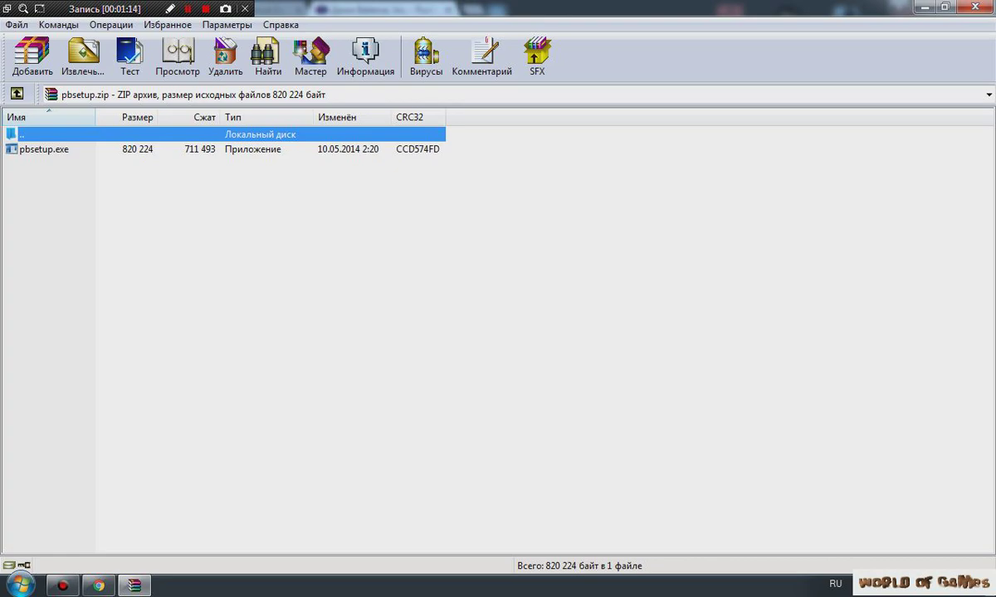
# Minimize the archive and browser windows, move pbsetup to an empty desktop area and put the Computer shortcut in its former spot
pyautogui.click(923, 7)
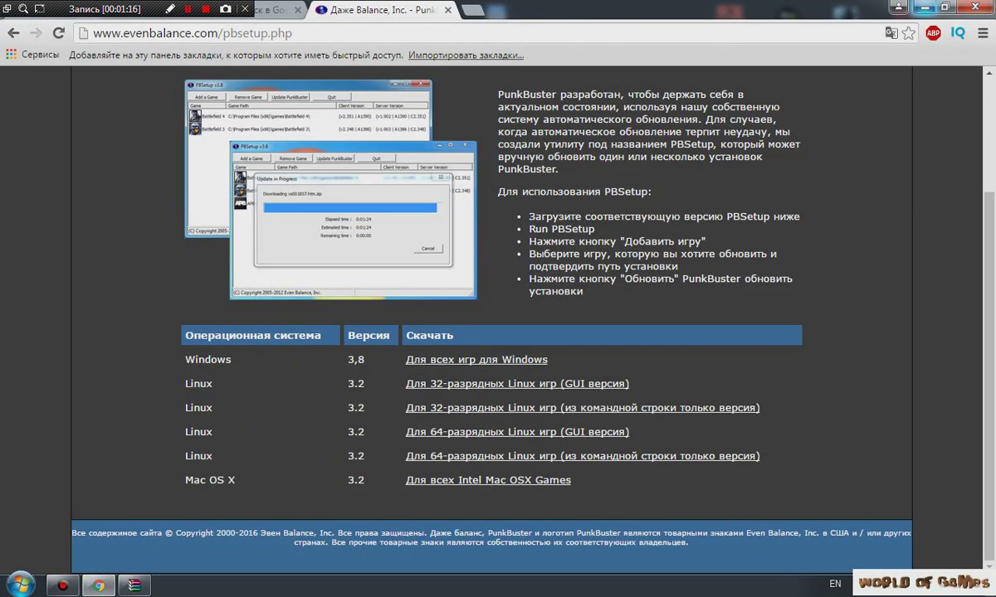
pyautogui.click(924, 7)
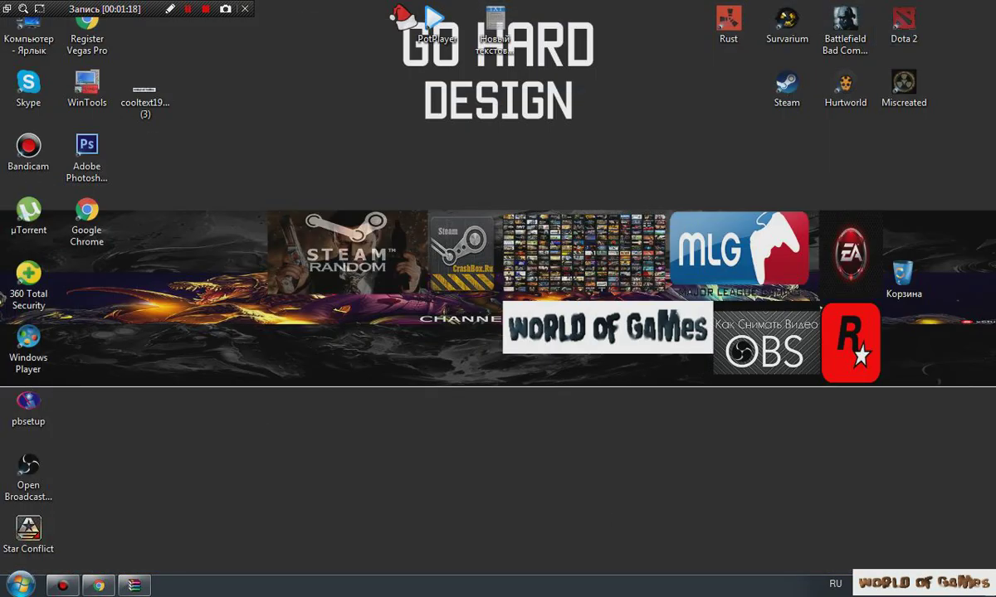
pyautogui.moveTo(29, 402); pyautogui.dragTo(203, 151)
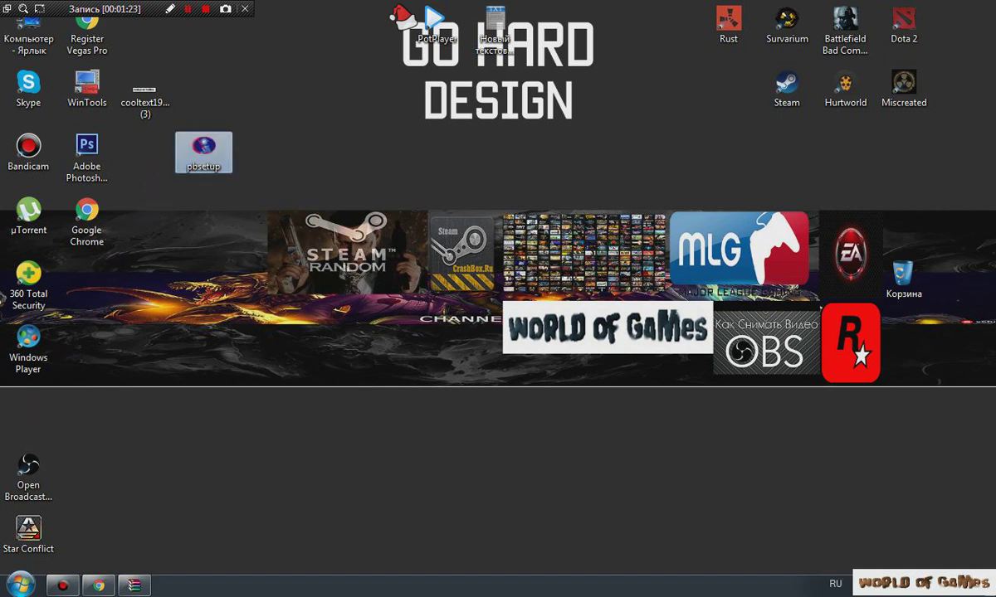
pyautogui.moveTo(29, 32); pyautogui.dragTo(41, 410)
# Open Computer from its desktop shortcut and go to the Steam folder on the Program (D:) drive
pyautogui.rightClick(43, 412)
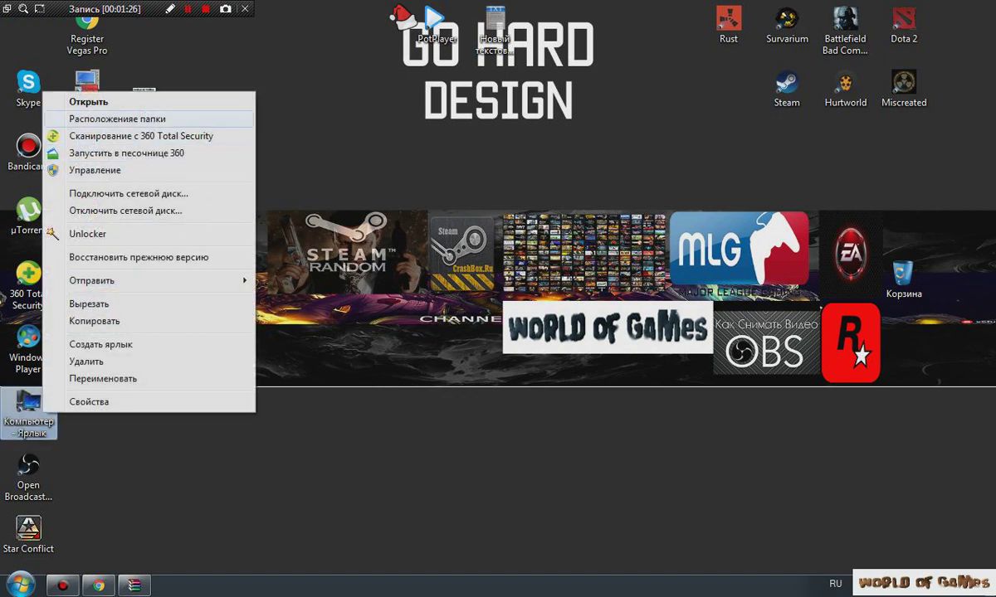
pyautogui.click(88, 102)
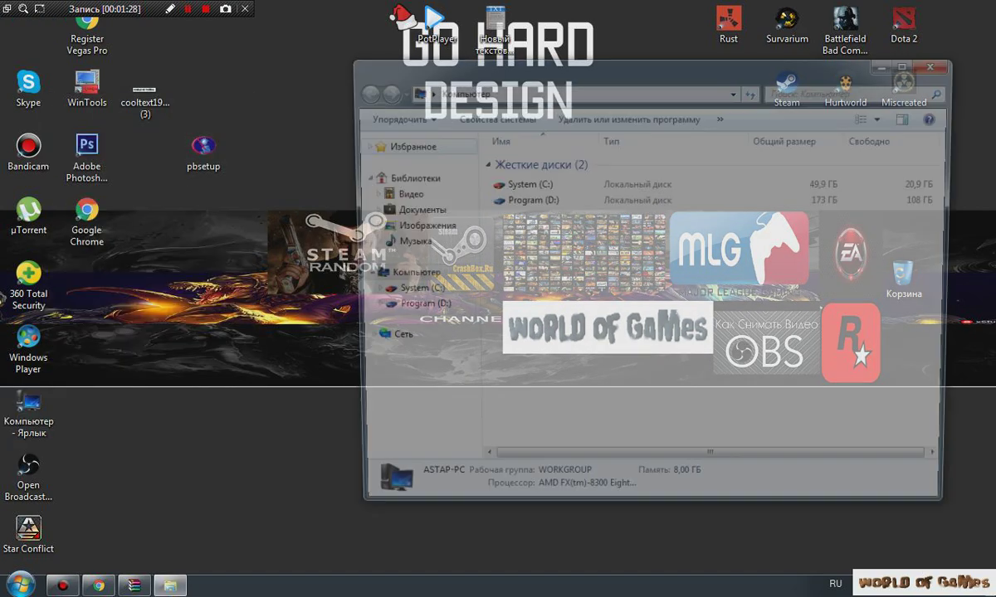
pyautogui.click(528, 200)
pyautogui.doubleClick(527, 199)
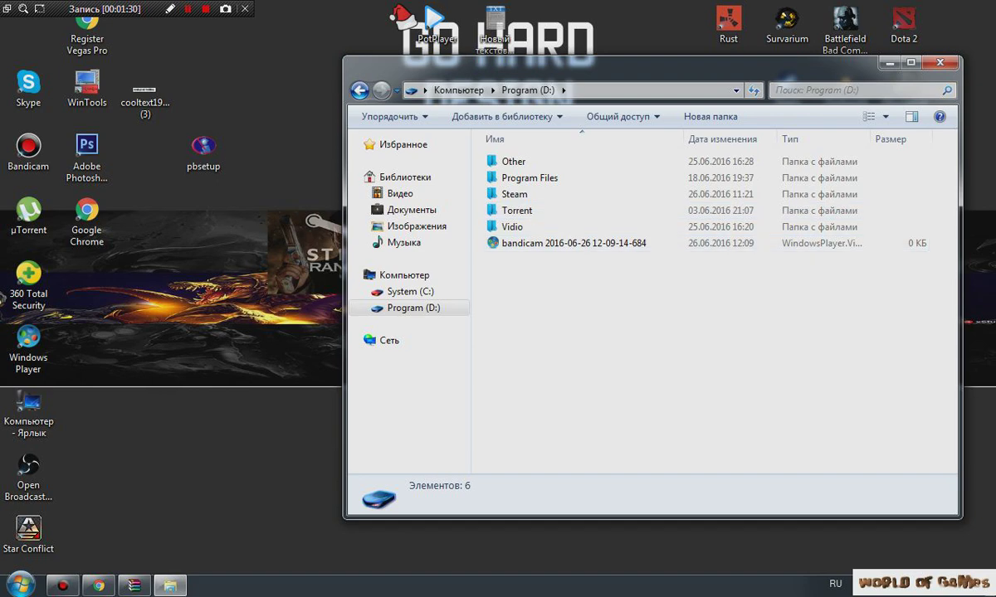
pyautogui.doubleClick(528, 196)
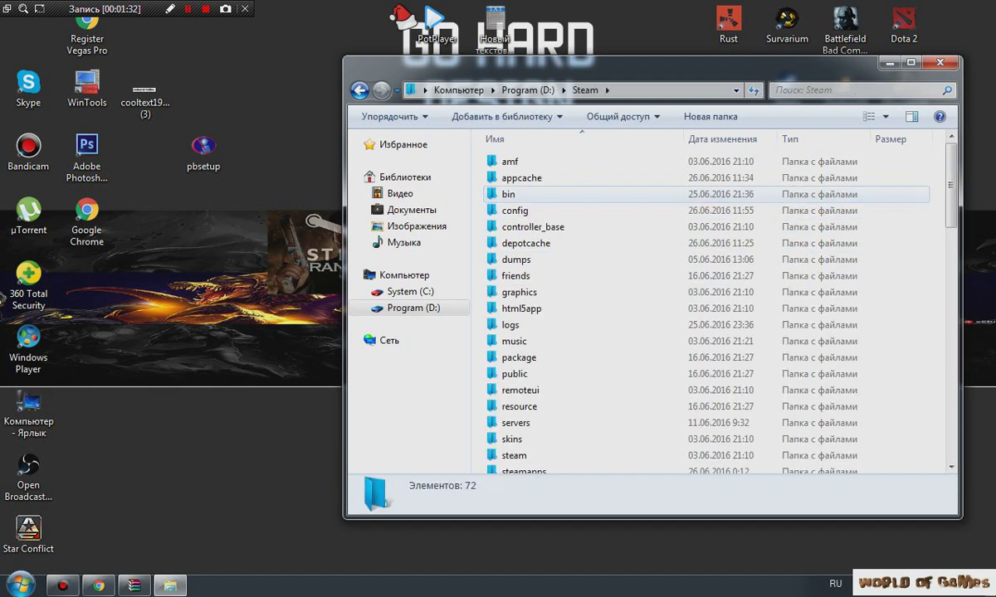
# Go to the game folder steamapps\common\Battlefield Bad Company 2 inside the Steam folder
pyautogui.scroll(-1, 527, 226)
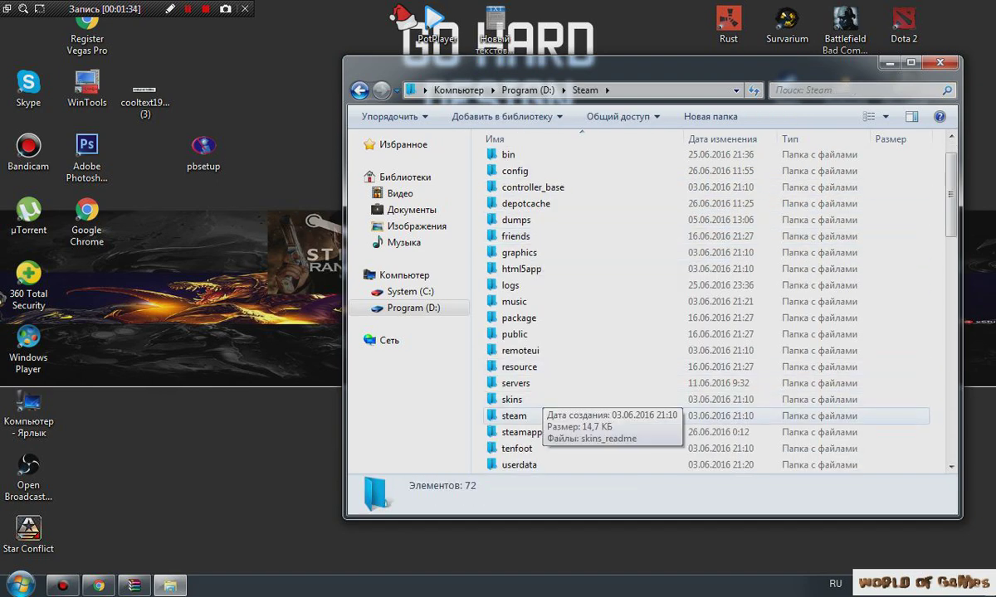
pyautogui.doubleClick(523, 432)
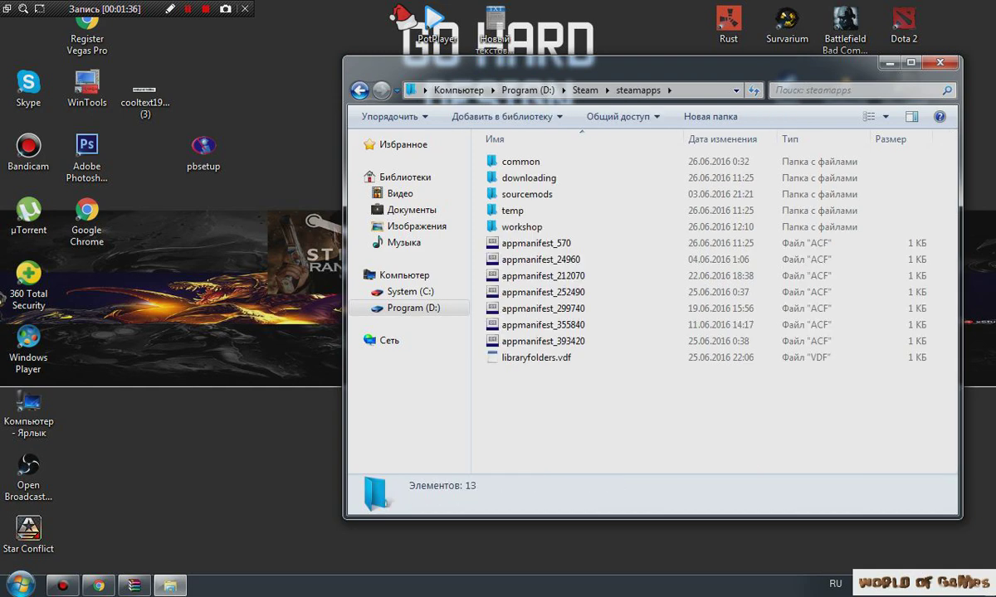
pyautogui.doubleClick(521, 161)
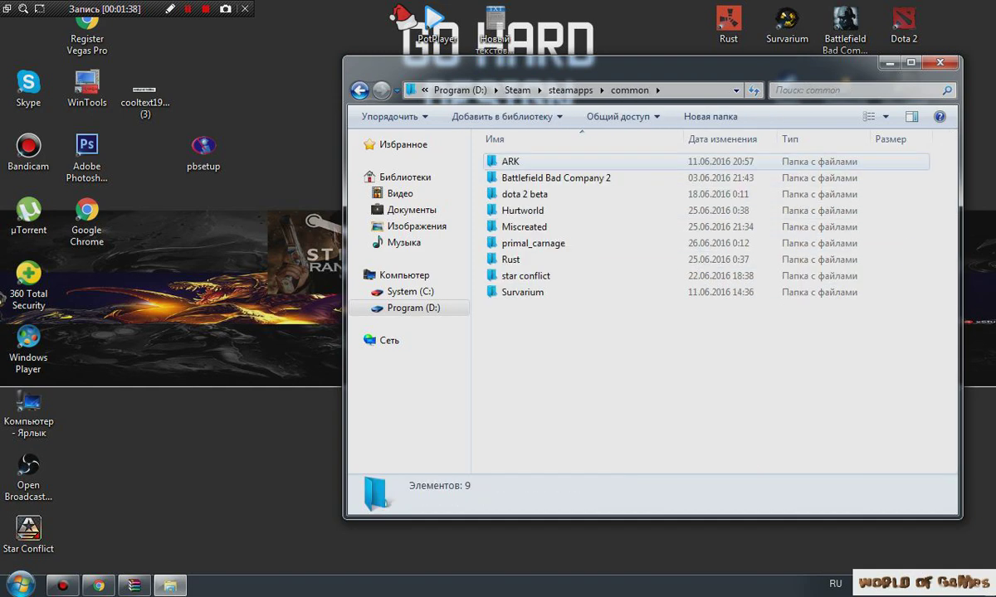
pyautogui.click(547, 178)
pyautogui.doubleClick(548, 177)
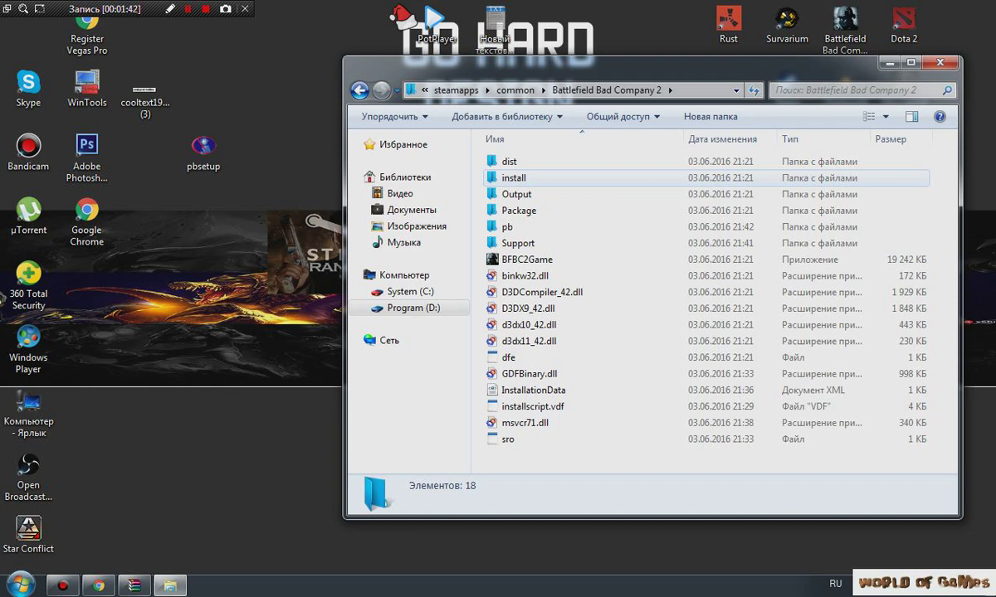
# Open the game's pb folder and copy pbsetup from the desktop into it
pyautogui.doubleClick(548, 227)
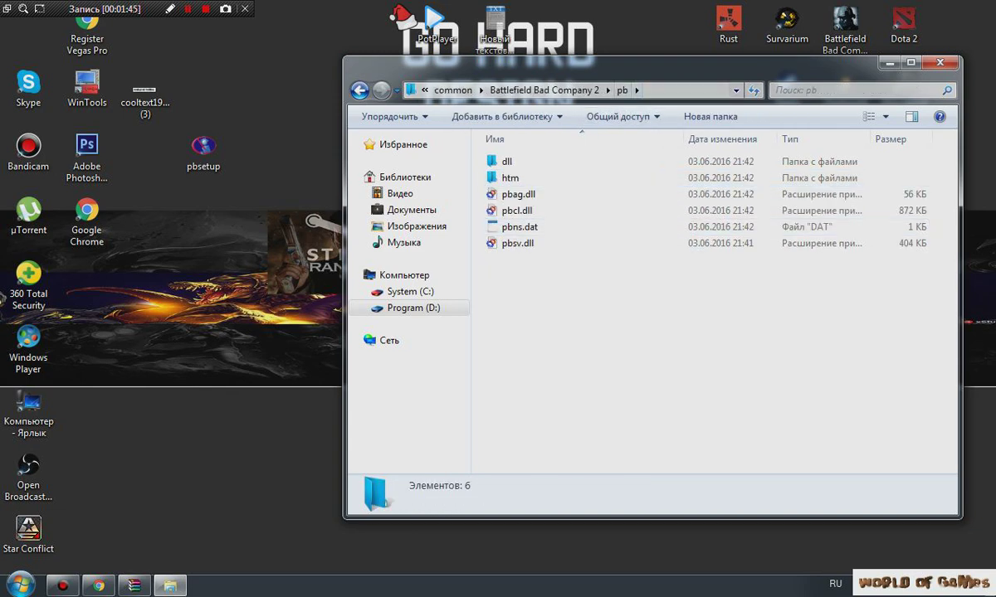
pyautogui.moveTo(581, 68); pyautogui.dragTo(592, 80)
pyautogui.moveTo(204, 147); pyautogui.dragTo(508, 291)
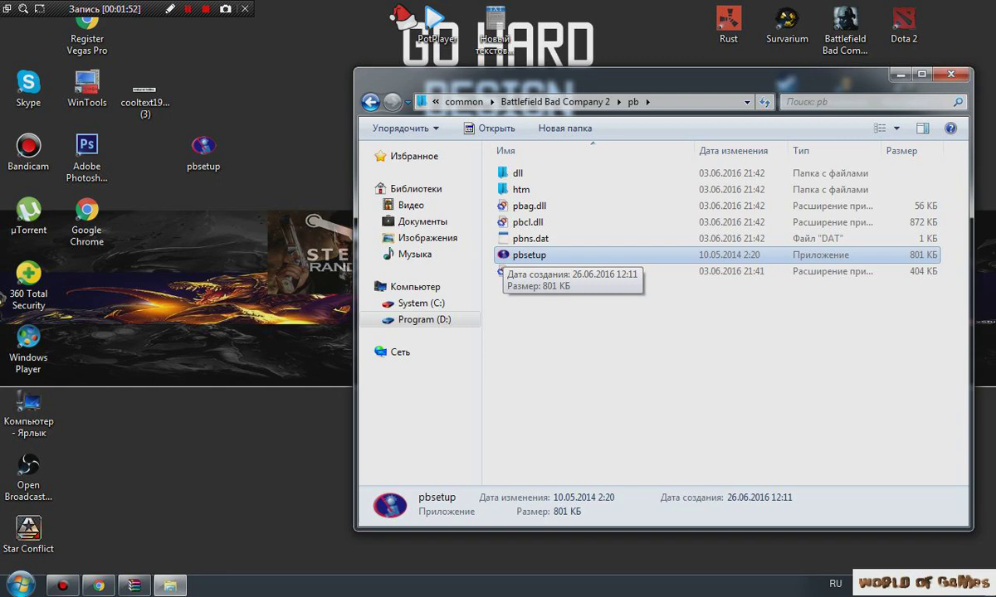
# Try to open pbsetup from the pb folder and show the hidden notification area icons
pyautogui.rightClick(503, 257)
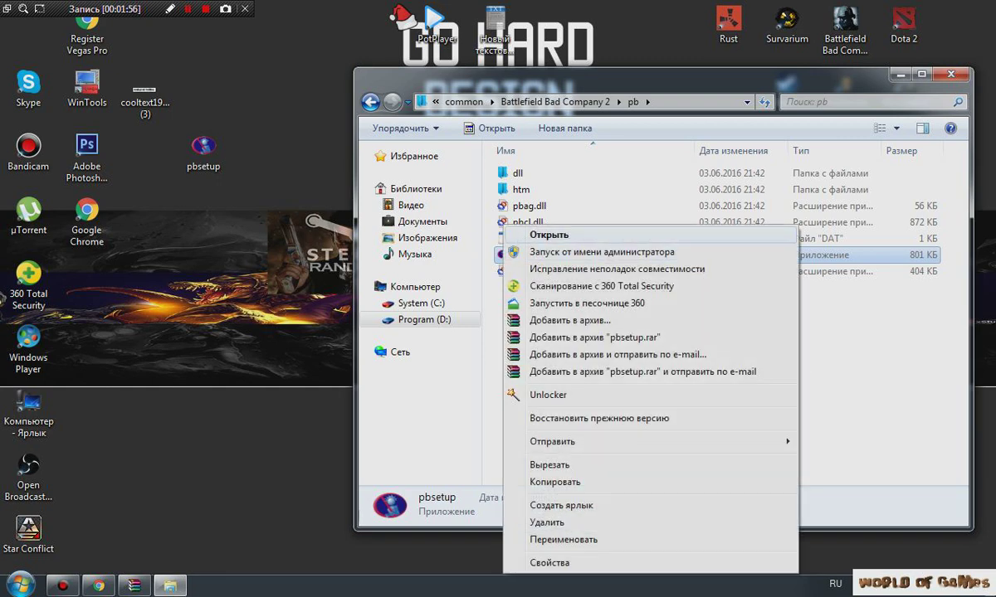
pyautogui.click(548, 235)
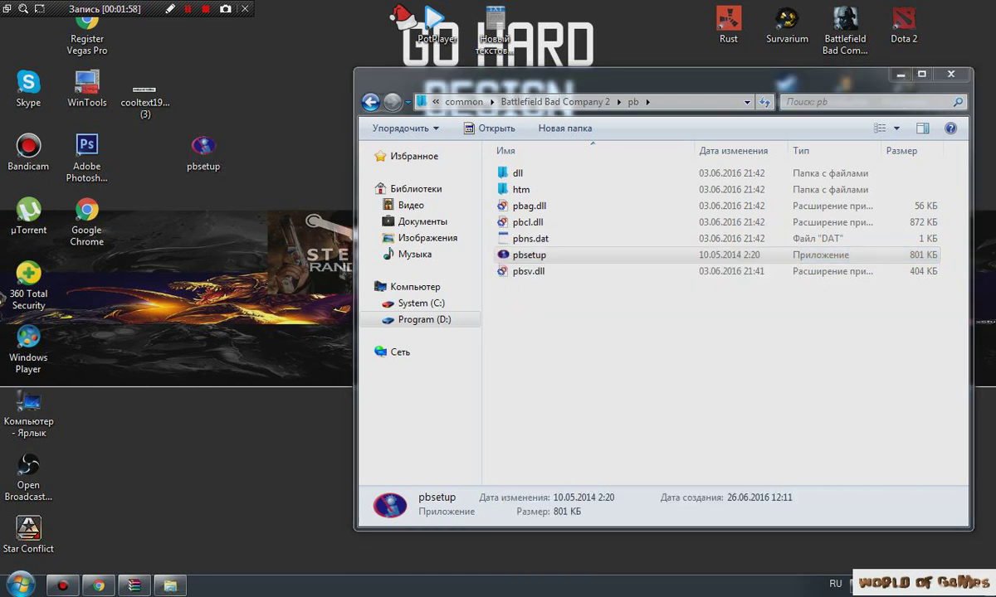
pyautogui.click(856, 584)
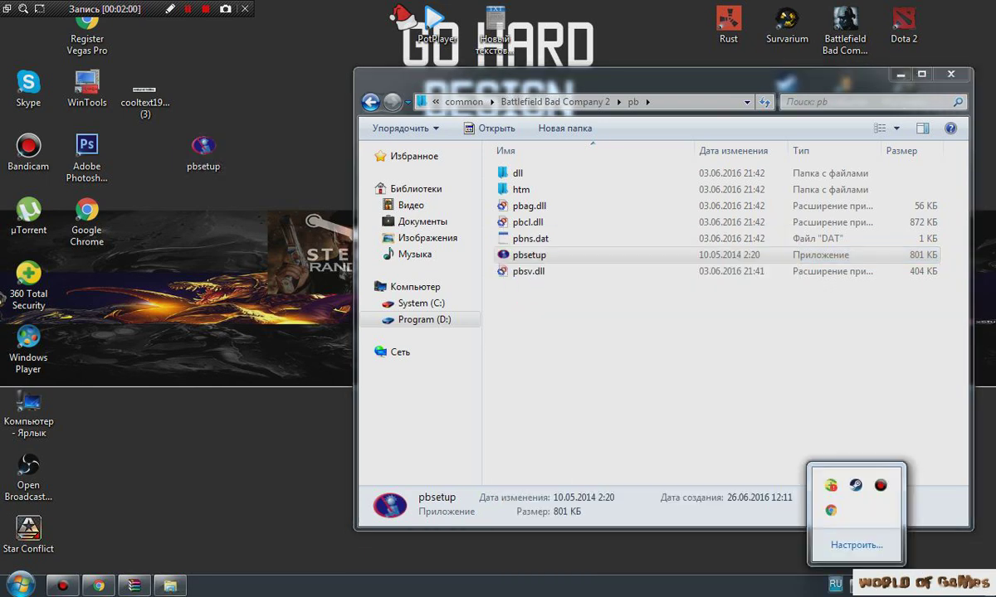
# Run pbsetup as administrator, accept the PunkBuster license agreement and acknowledge the first-run message
pyautogui.rightClick(528, 254)
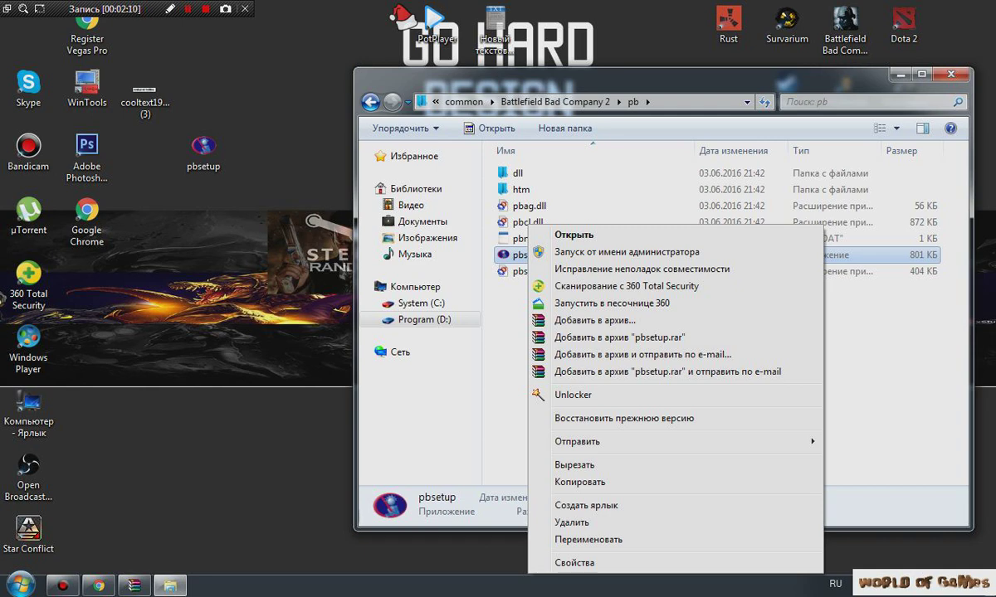
pyautogui.click(627, 252)
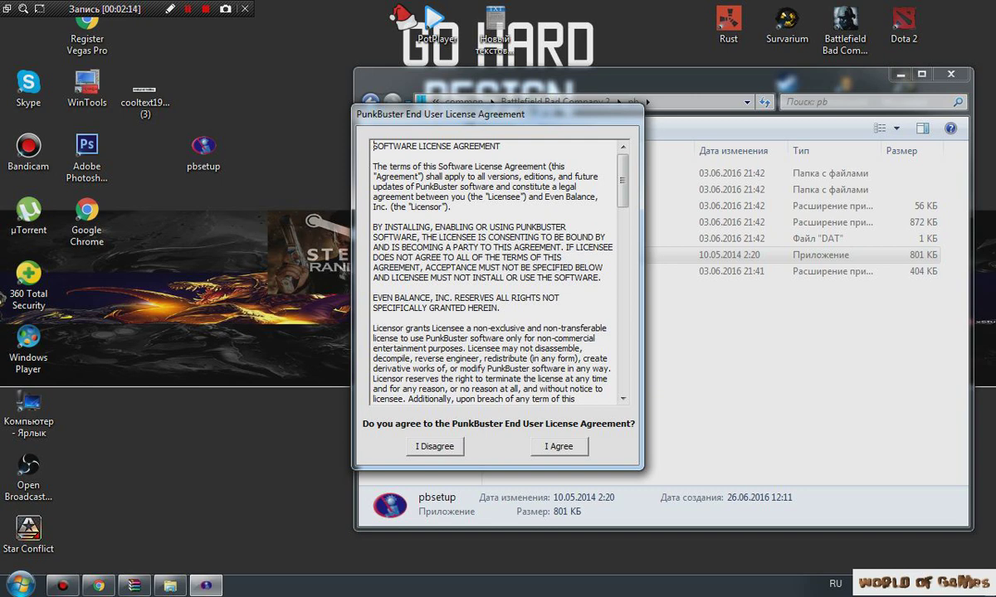
pyautogui.click(558, 446)
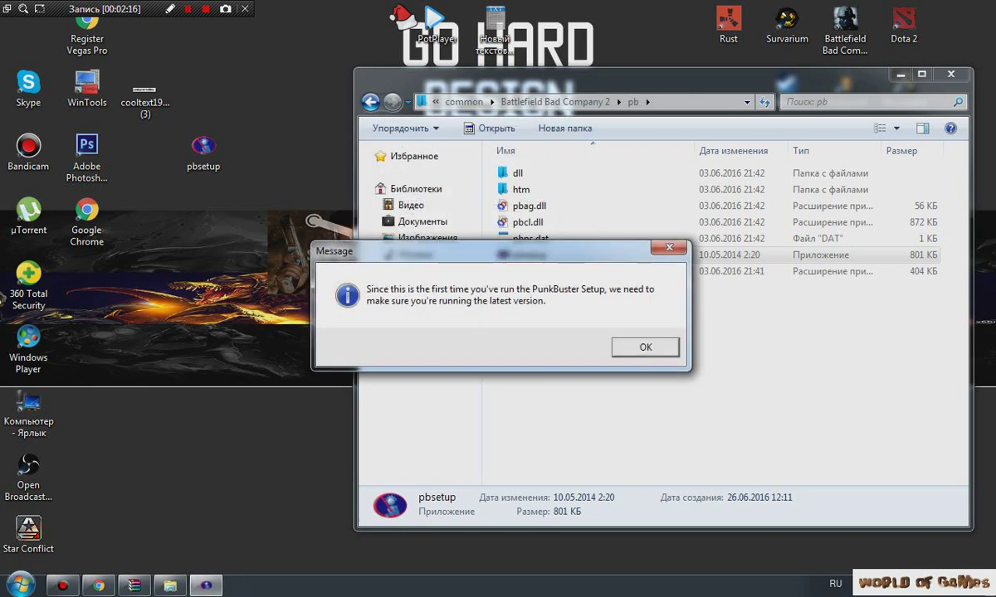
pyautogui.press('Return')
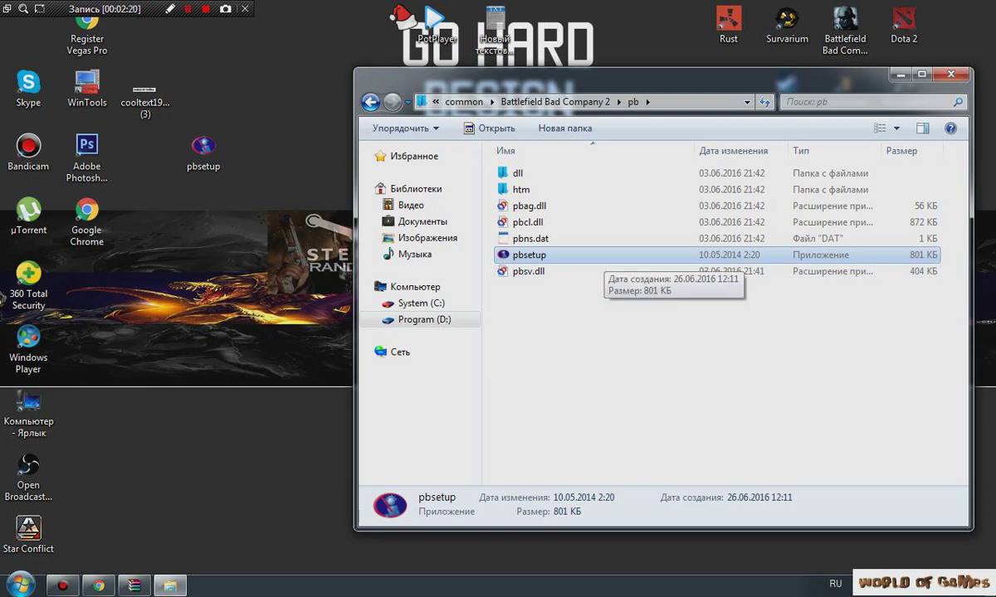
# Open pbsetup from the pb folder without administrator rights, accept the PunkBuster license agreement and dismiss the first-run message
pyautogui.rightClick(534, 255)
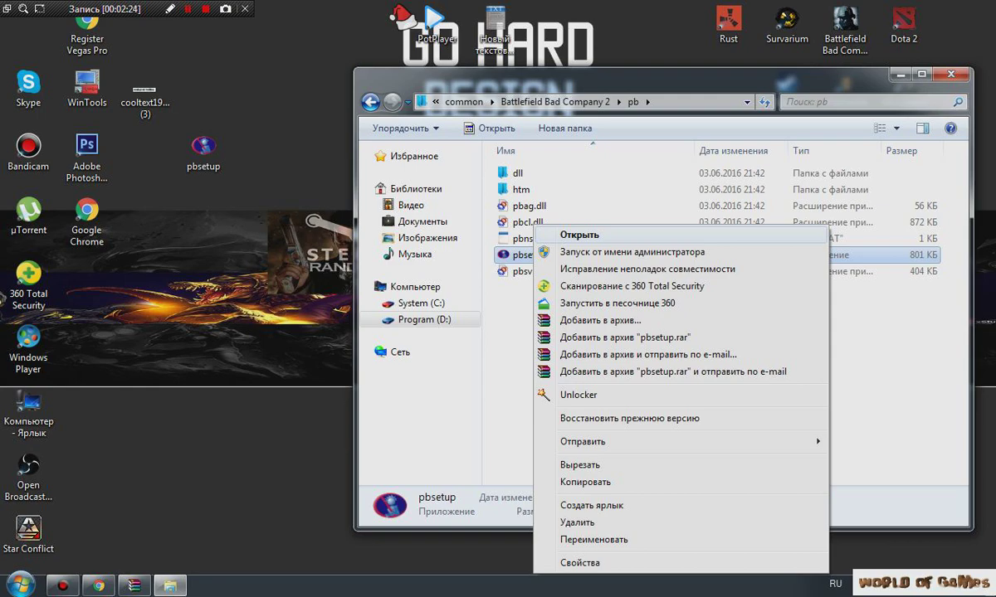
pyautogui.click(580, 235)
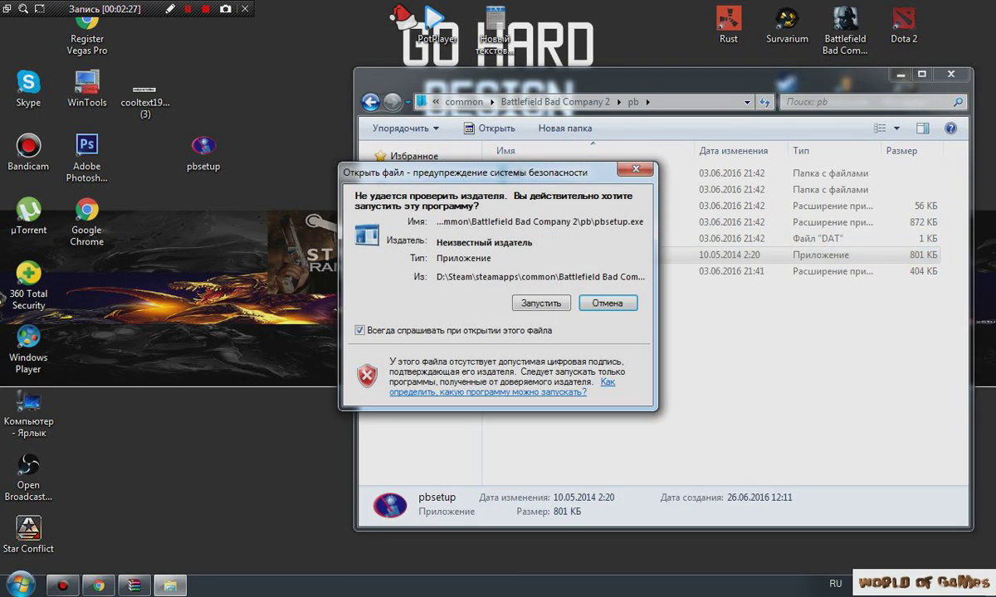
pyautogui.click(541, 302)
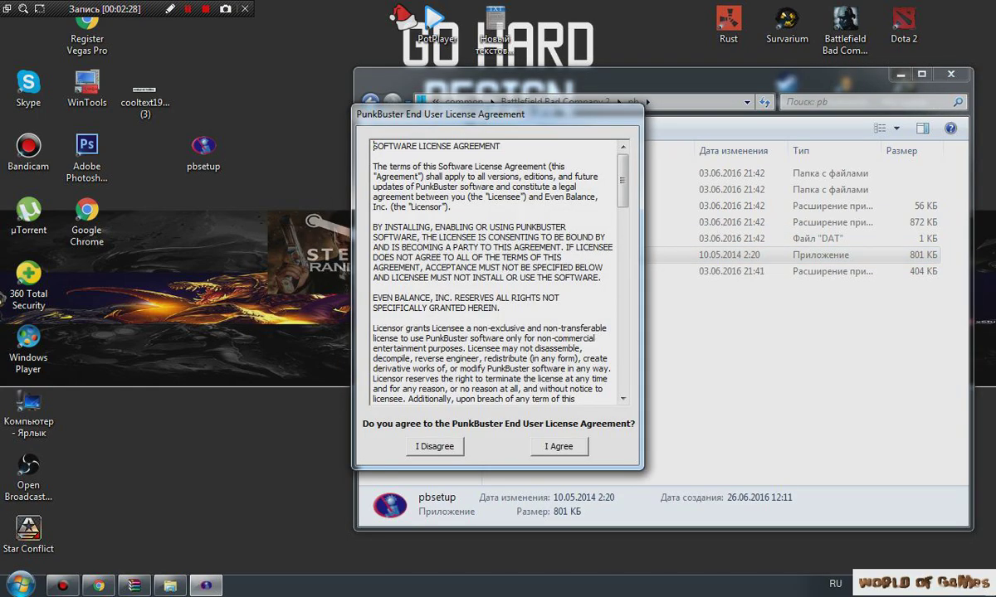
pyautogui.scroll(-20, 495, 266)
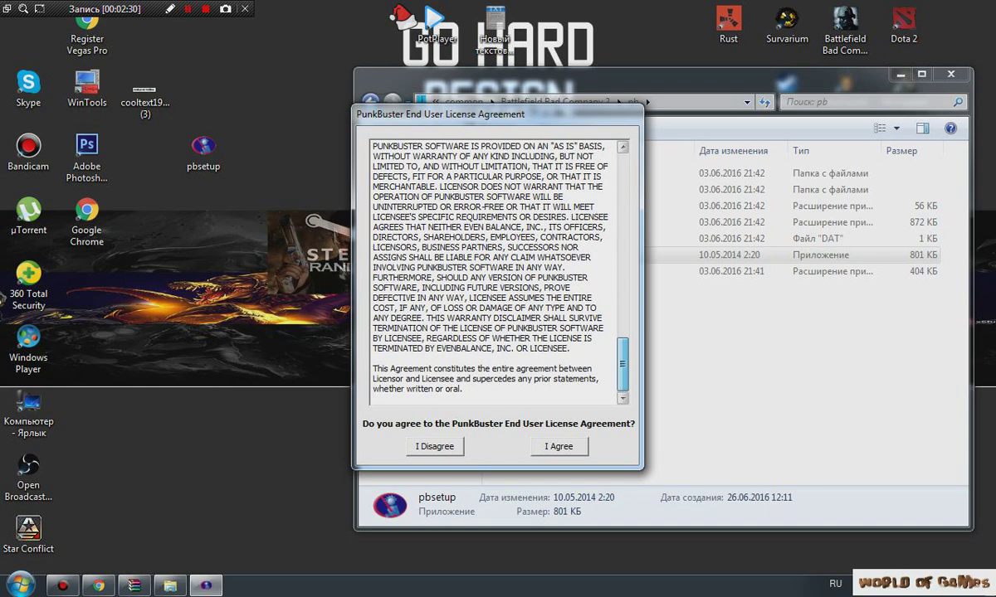
pyautogui.click(558, 446)
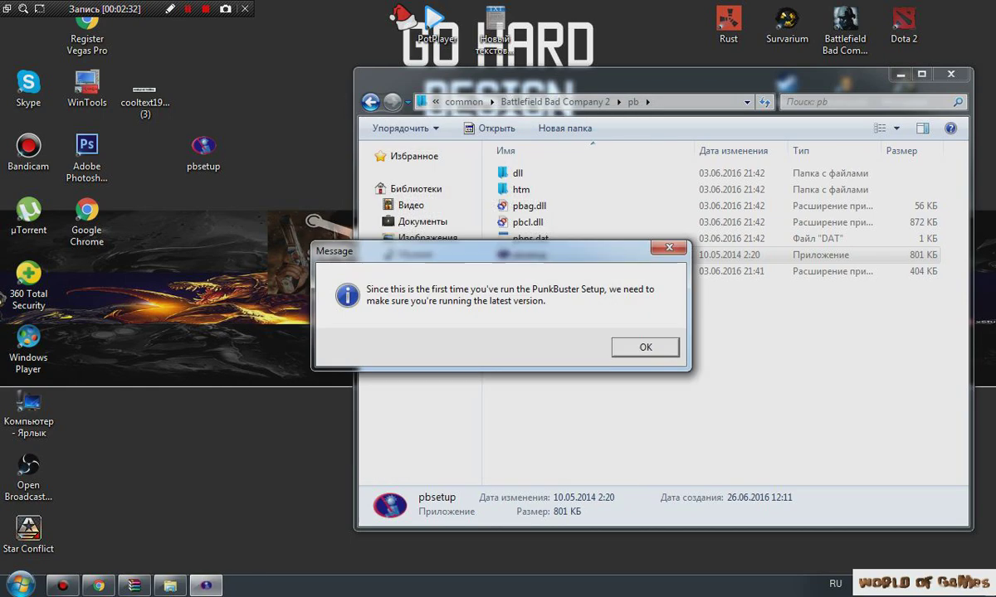
pyautogui.press('Return')
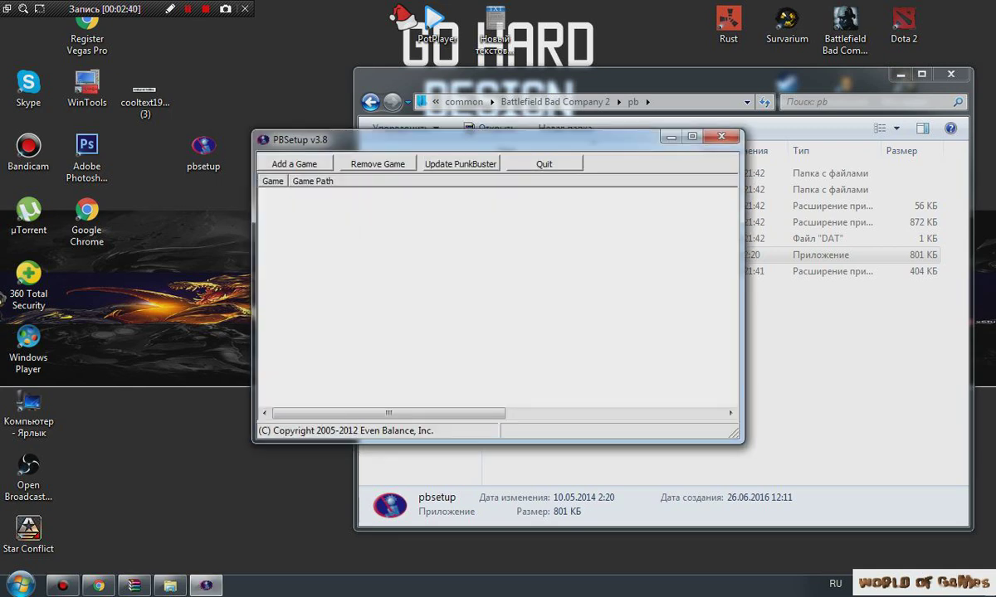
# Add Battlefield Bad Company 2 with its Steam game path to the PBSetup list and start the PunkBuster update
pyautogui.moveTo(489, 139); pyautogui.dragTo(490, 244)
pyautogui.moveTo(416, 244); pyautogui.dragTo(450, 192)
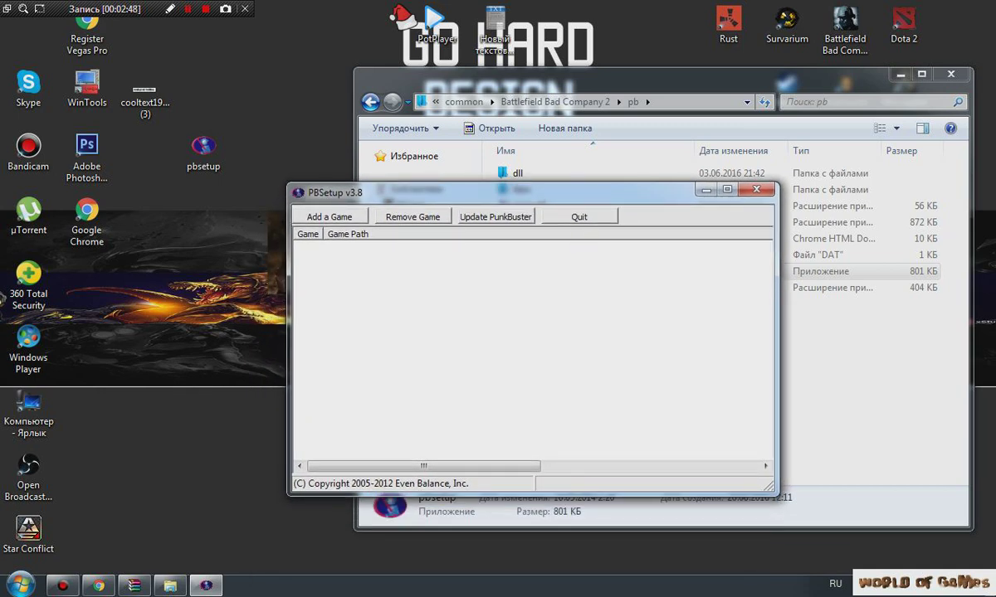
pyautogui.click(329, 216)
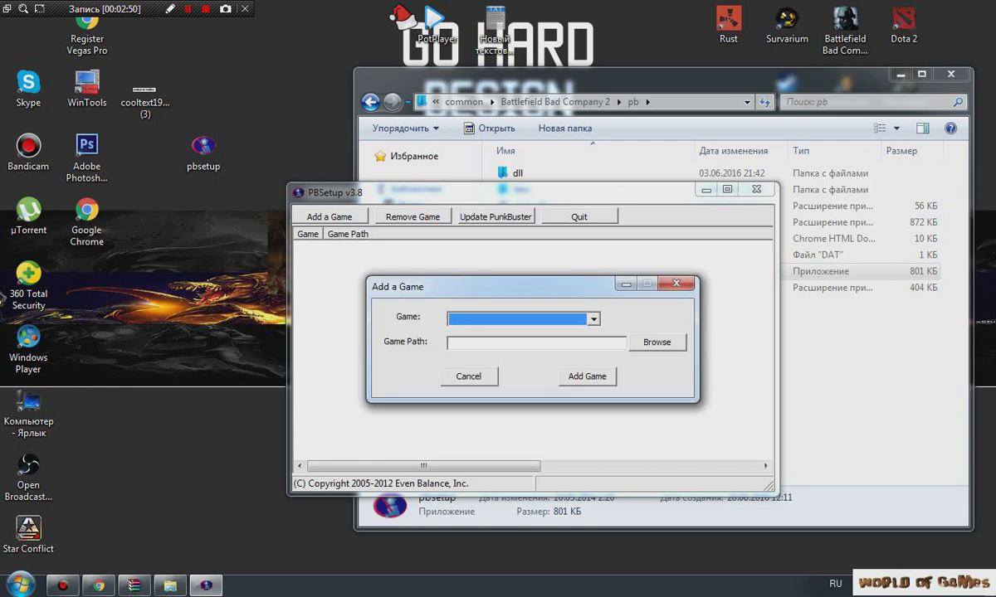
pyautogui.click(593, 319)
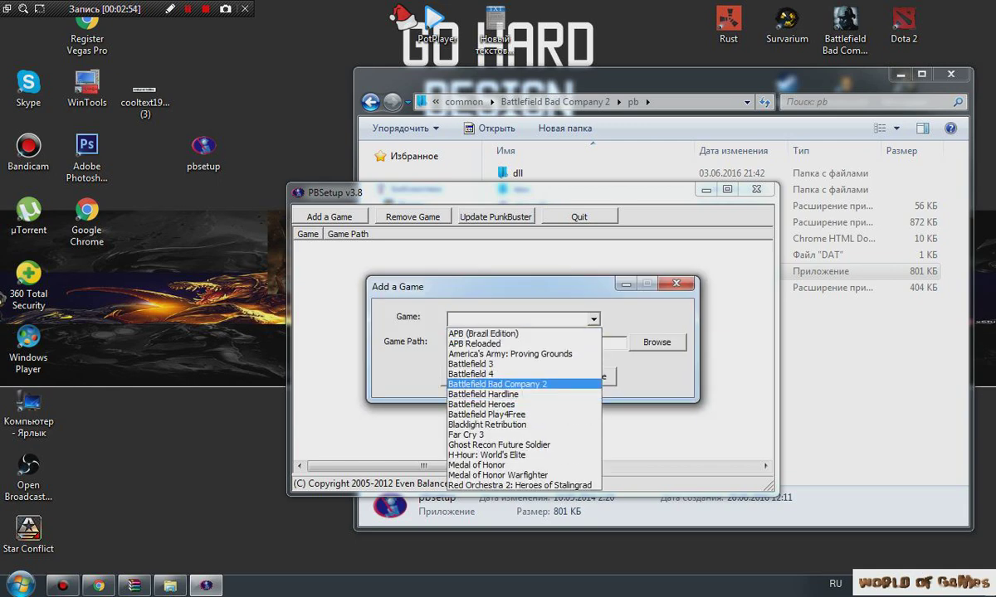
pyautogui.click(496, 384)
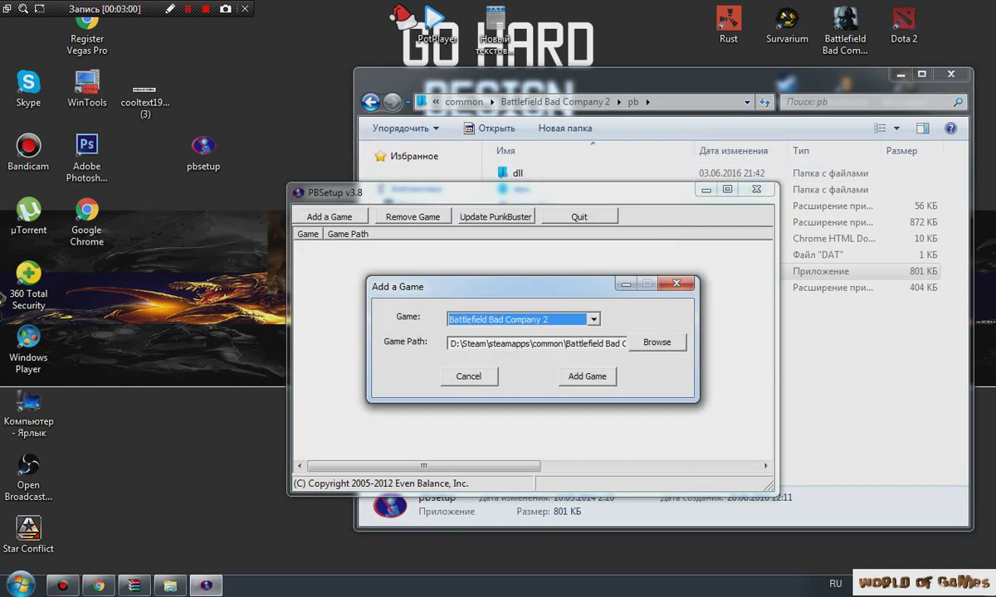
pyautogui.click(592, 320)
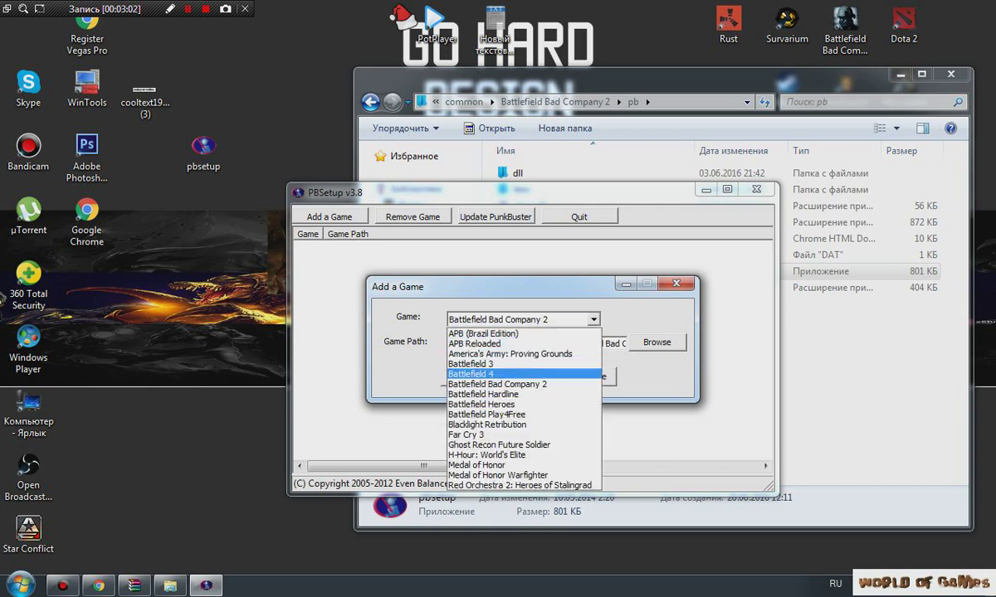
pyautogui.click(523, 384)
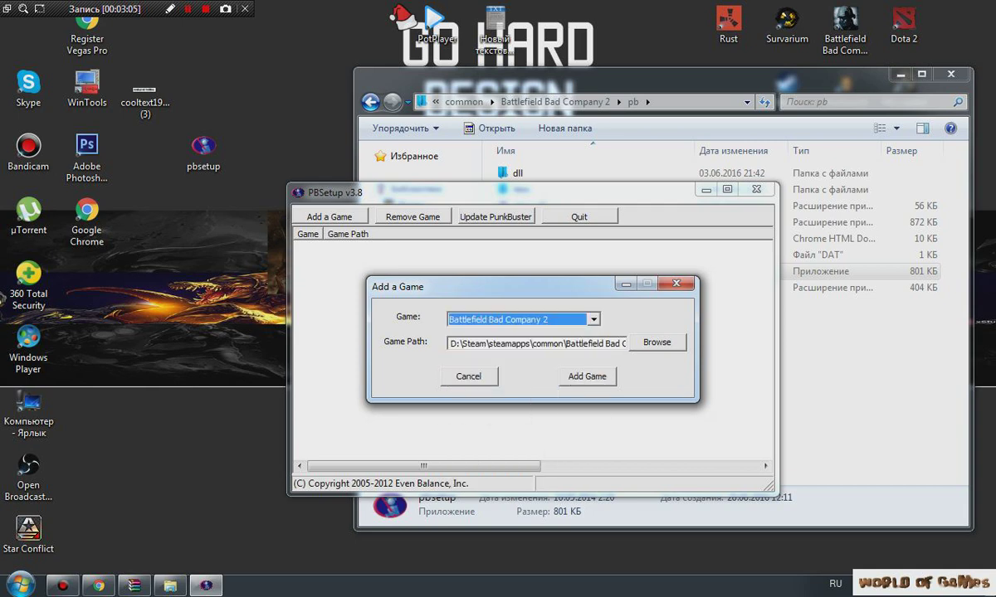
pyautogui.click(592, 320)
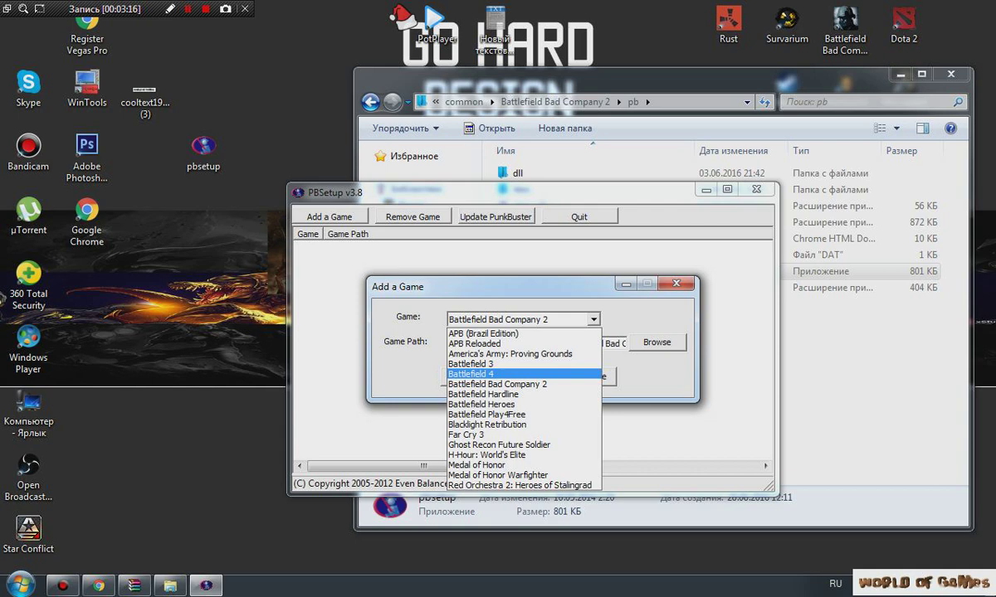
pyautogui.click(497, 384)
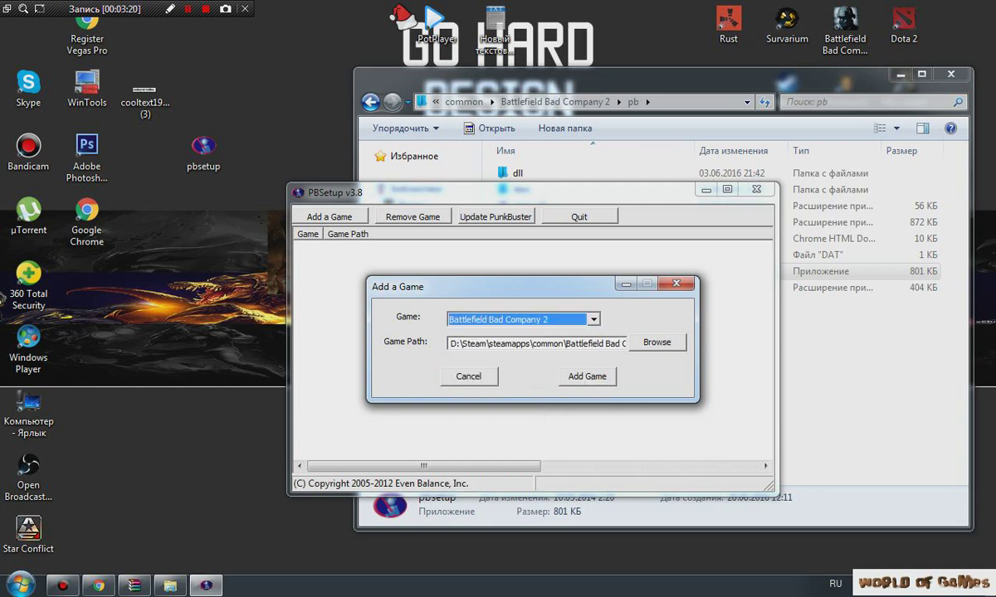
pyautogui.press('Return')
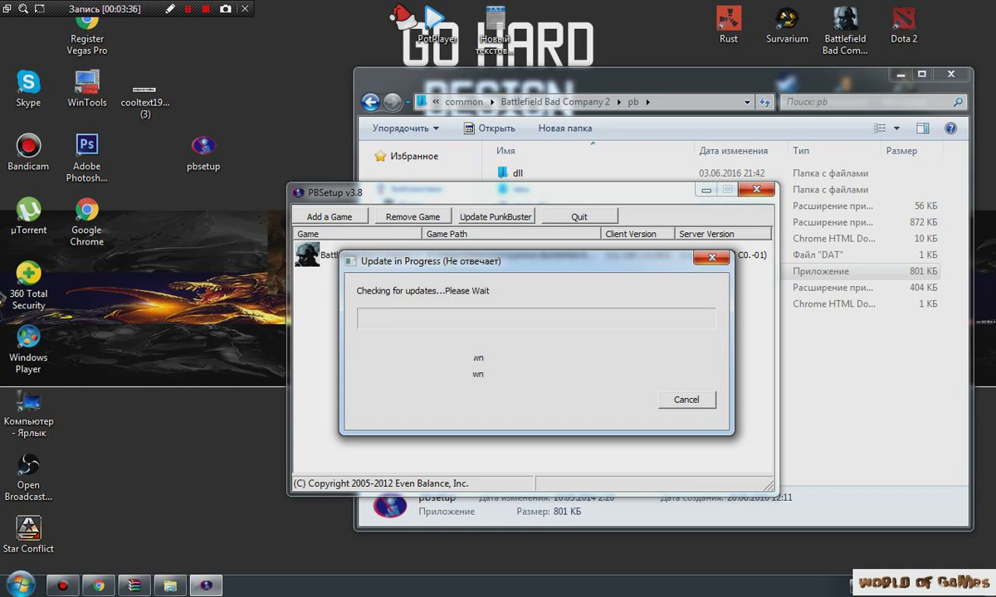
# Let the PunkBuster update finish, acknowledge its completion and close PBSetup
pyautogui.click(856, 584)
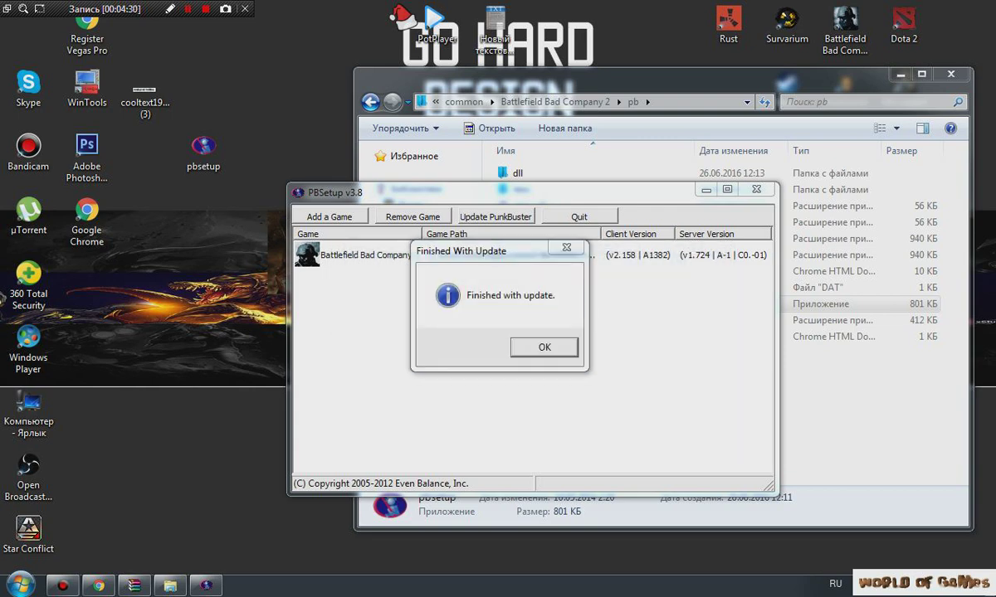
pyautogui.press('Return')
pyautogui.click(754, 189)
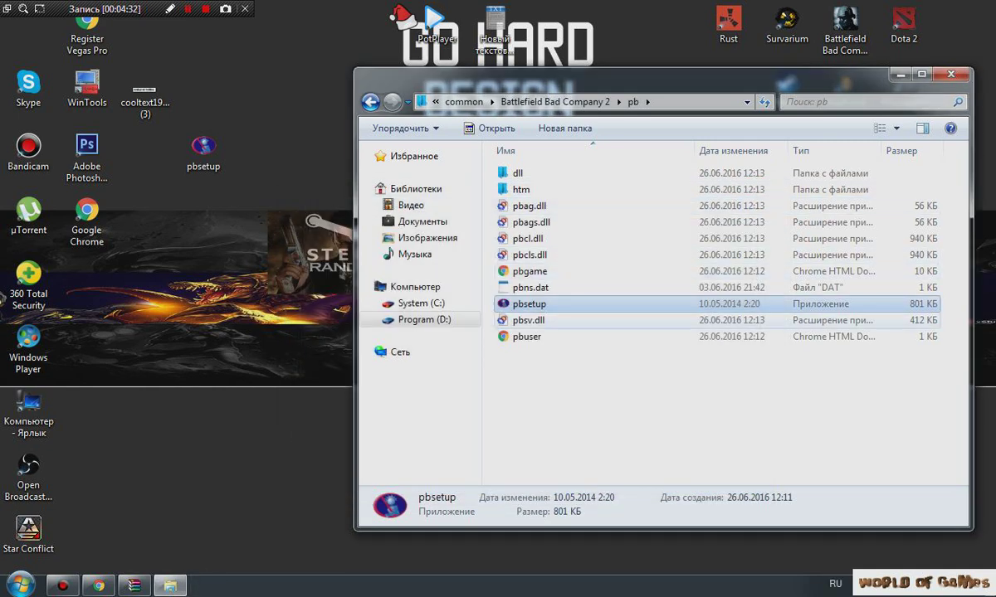